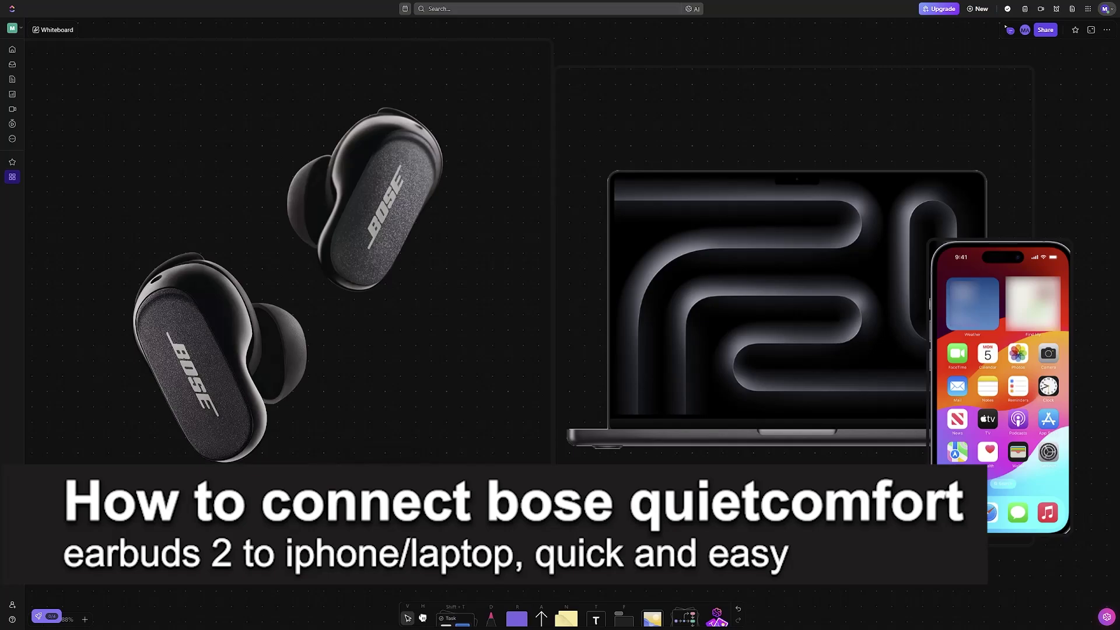
- Draw freehand pink arrows from the Bose earbuds to the iPhone and the laptop
{"action": "left_click", "coordinate": [490, 618]}
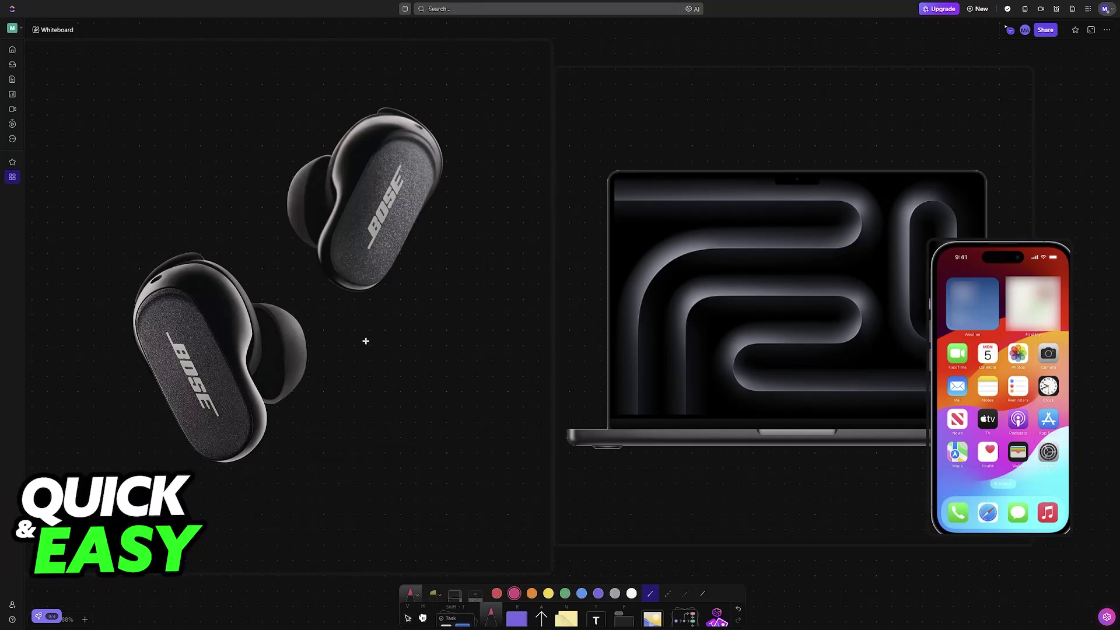
{"action": "mouse_move", "coordinate": [359, 311]}
{"action": "left_mouse_down"}
{"action": "mouse_move", "coordinate": [900, 515]}
{"action": "mouse_move", "coordinate": [879, 547]}
{"action": "left_mouse_up"}
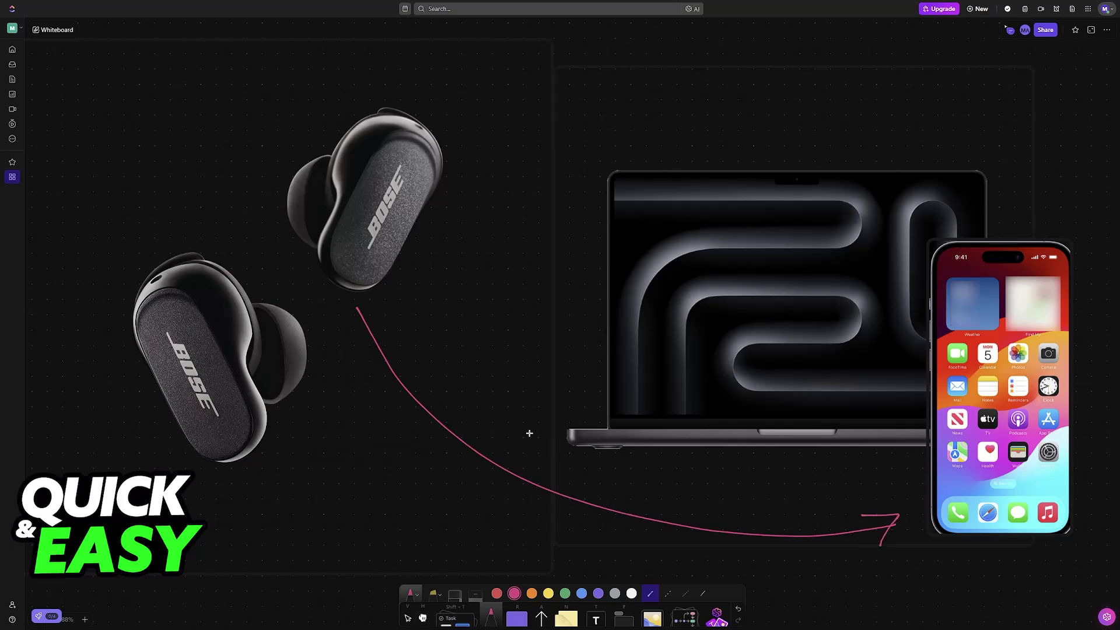
{"action": "left_click_drag", "start_coordinate": [371, 311], "coordinate": [577, 350]}
{"action": "left_click_drag", "start_coordinate": [576, 351], "coordinate": [538, 359]}
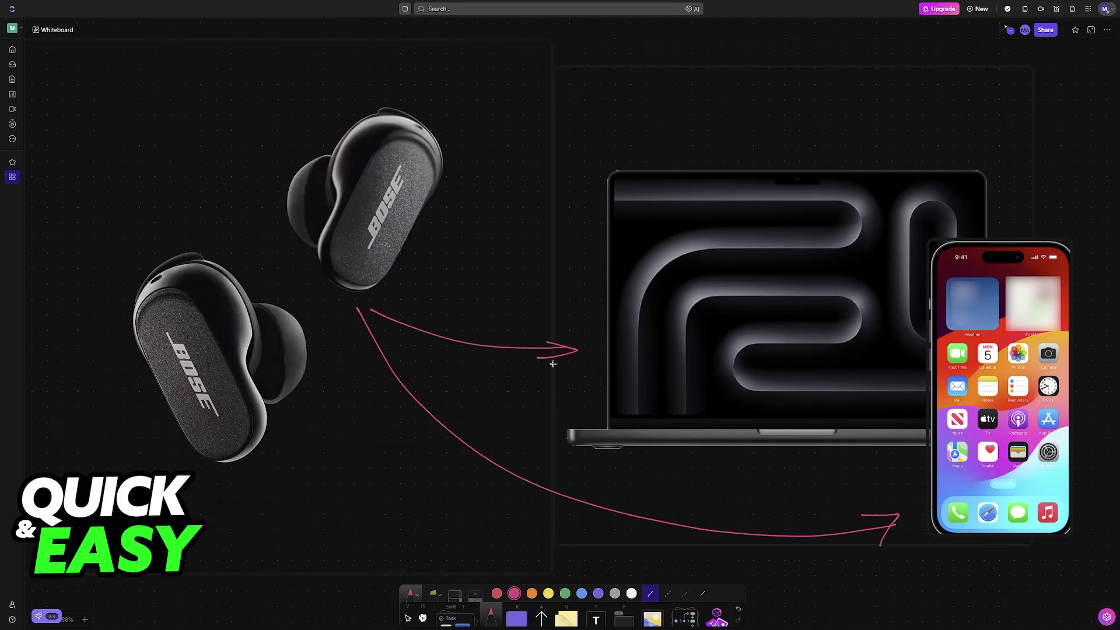
- Draw an oval between the arrows and handwrite 'B.T.' inside it
{"action": "left_click_drag", "start_coordinate": [467, 401], "coordinate": [596, 424]}
{"action": "mouse_move", "coordinate": [503, 384]}
{"action": "left_mouse_down"}
{"action": "mouse_move", "coordinate": [504, 419]}
{"action": "mouse_move", "coordinate": [578, 390]}
{"action": "left_mouse_up"}
{"action": "left_click_drag", "start_coordinate": [566, 389], "coordinate": [566, 419]}
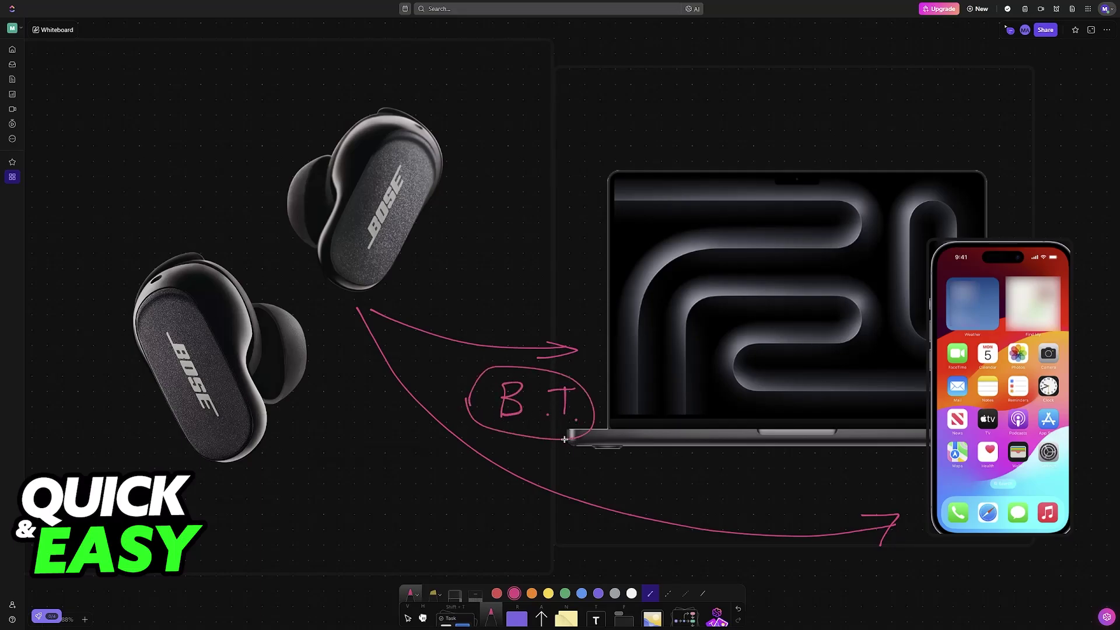
{"action": "key", "text": "ctrl+z"}
{"action": "key", "text": "ctrl+z"}
{"action": "mouse_move", "coordinate": [535, 387]}
{"action": "left_mouse_down"}
{"action": "mouse_move", "coordinate": [572, 388]}
{"action": "mouse_move", "coordinate": [557, 420]}
{"action": "left_mouse_up"}
{"action": "left_click", "coordinate": [576, 418]}
{"action": "scroll", "coordinate": [671, 327], "scroll_direction": "right", "scroll_amount": 10}
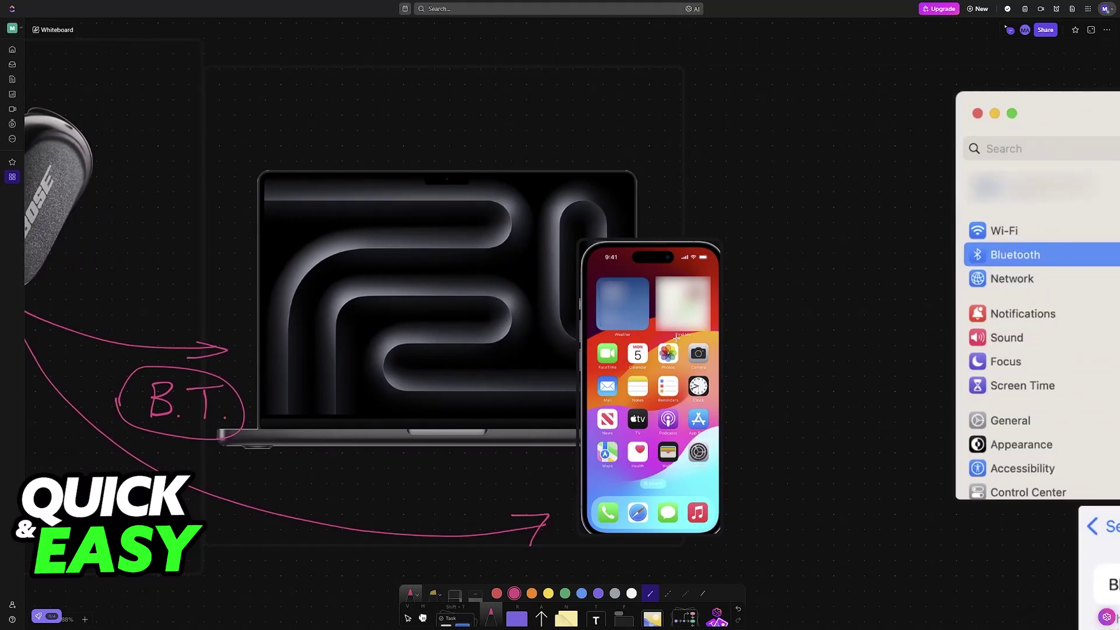
{"action": "scroll", "coordinate": [680, 332], "scroll_direction": "right", "scroll_amount": 2}
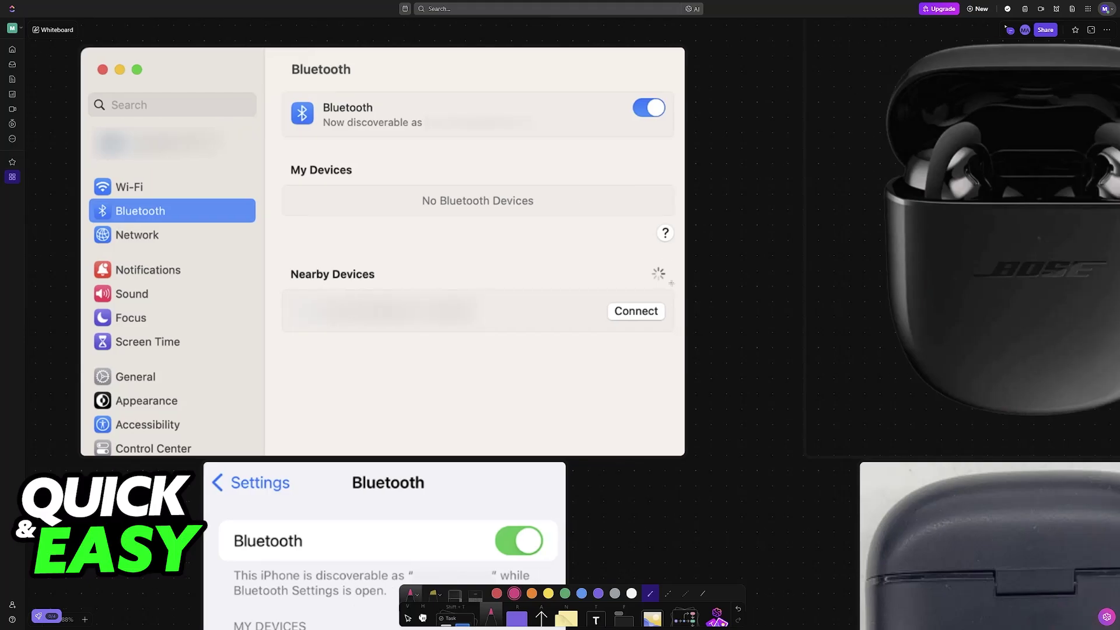
- Bracket the Mac Bluetooth row and sidebar entry, and arrow the Mac Bluetooth switch
{"action": "left_click_drag", "start_coordinate": [665, 145], "coordinate": [670, 96]}
{"action": "left_click_drag", "start_coordinate": [294, 140], "coordinate": [293, 88]}
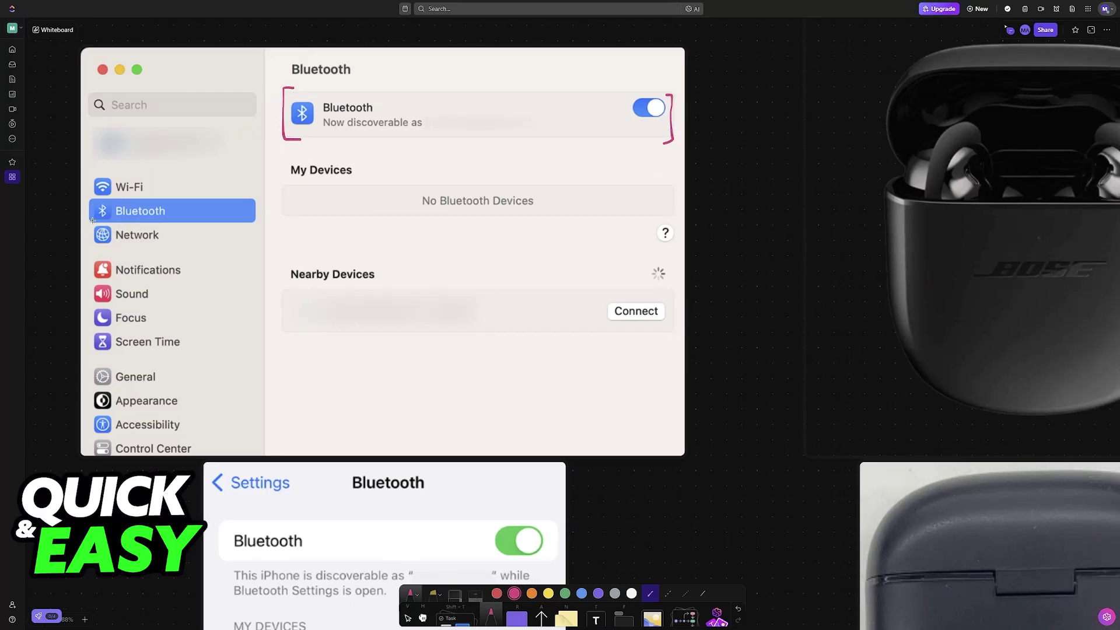
{"action": "left_click_drag", "start_coordinate": [91, 220], "coordinate": [86, 199]}
{"action": "left_click_drag", "start_coordinate": [257, 220], "coordinate": [254, 200]}
{"action": "left_click_drag", "start_coordinate": [640, 124], "coordinate": [563, 171]}
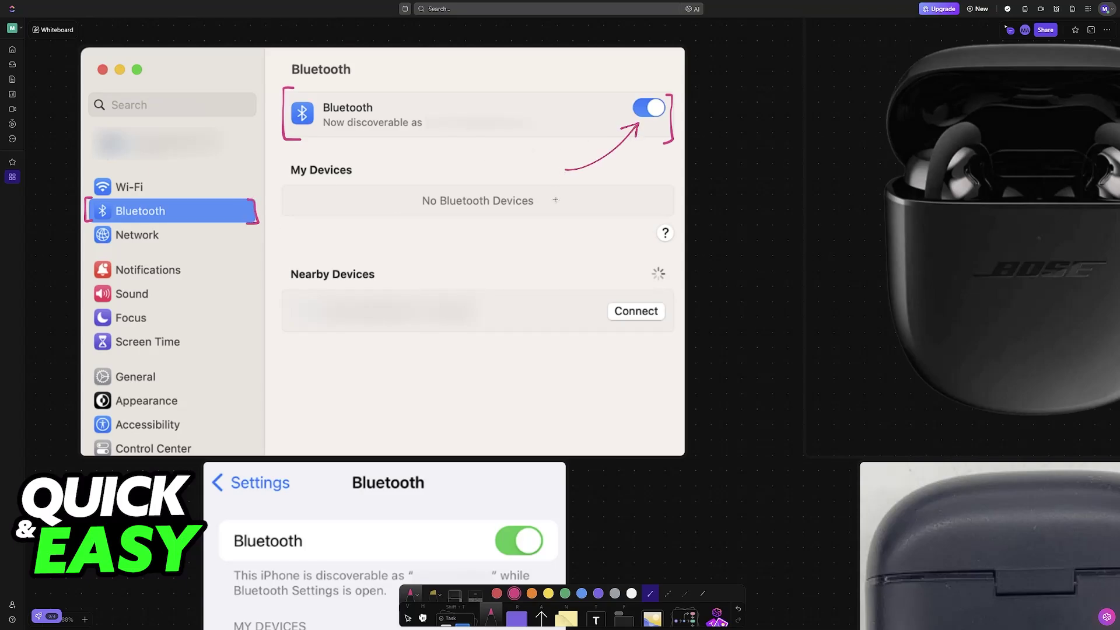
{"action": "scroll", "coordinate": [568, 203], "scroll_direction": "right", "scroll_amount": 3}
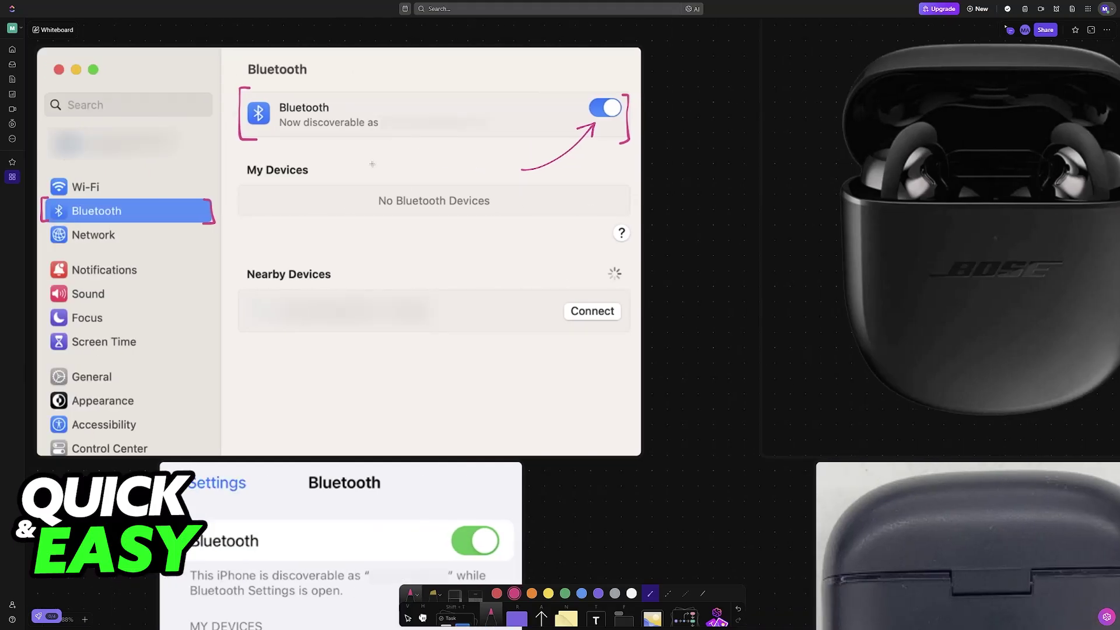
{"action": "scroll", "coordinate": [405, 179], "scroll_direction": "down", "scroll_amount": 3}
{"action": "scroll", "coordinate": [406, 179], "scroll_direction": "down", "scroll_amount": 3}
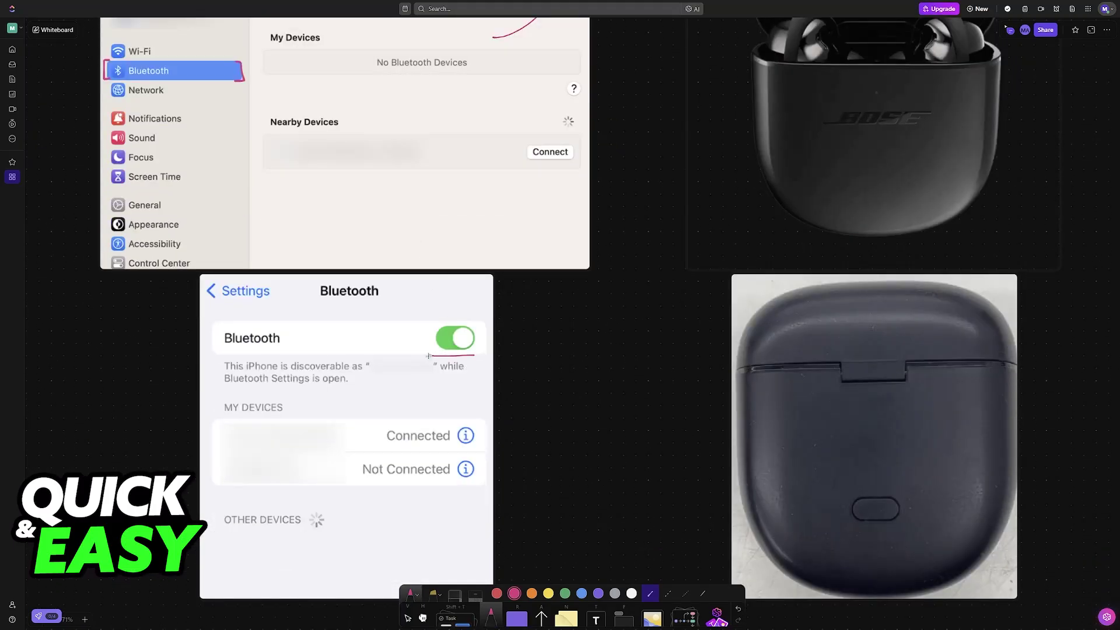
{"action": "mouse_move", "coordinate": [477, 356]}
{"action": "left_mouse_down"}
{"action": "mouse_move", "coordinate": [485, 320]}
{"action": "mouse_move", "coordinate": [485, 353]}
{"action": "left_mouse_up"}
{"action": "scroll", "coordinate": [477, 323], "scroll_direction": "down", "scroll_amount": 3}
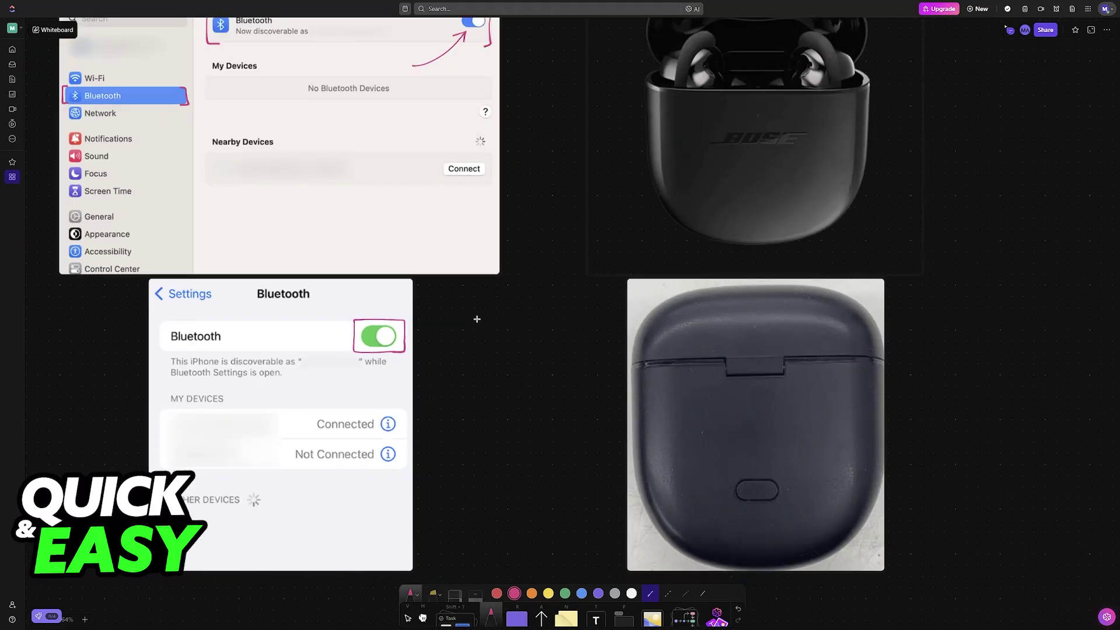
{"action": "scroll", "coordinate": [474, 323], "scroll_direction": "up", "scroll_amount": 2}
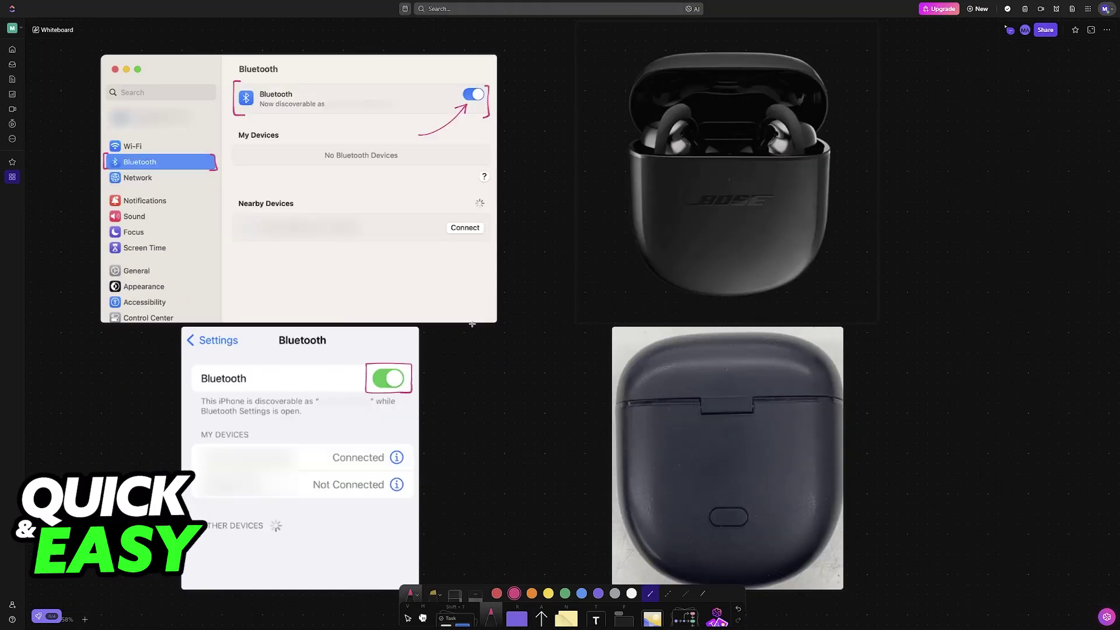
- Draw an upward arrow beside the open case and a glowing blue light on it
{"action": "mouse_move", "coordinate": [857, 147]}
{"action": "left_mouse_down"}
{"action": "mouse_move", "coordinate": [861, 84]}
{"action": "mouse_move", "coordinate": [898, 128]}
{"action": "mouse_move", "coordinate": [931, 133]}
{"action": "left_mouse_up"}
{"action": "left_click_drag", "start_coordinate": [734, 174], "coordinate": [735, 184]}
{"action": "left_click", "coordinate": [581, 594]}
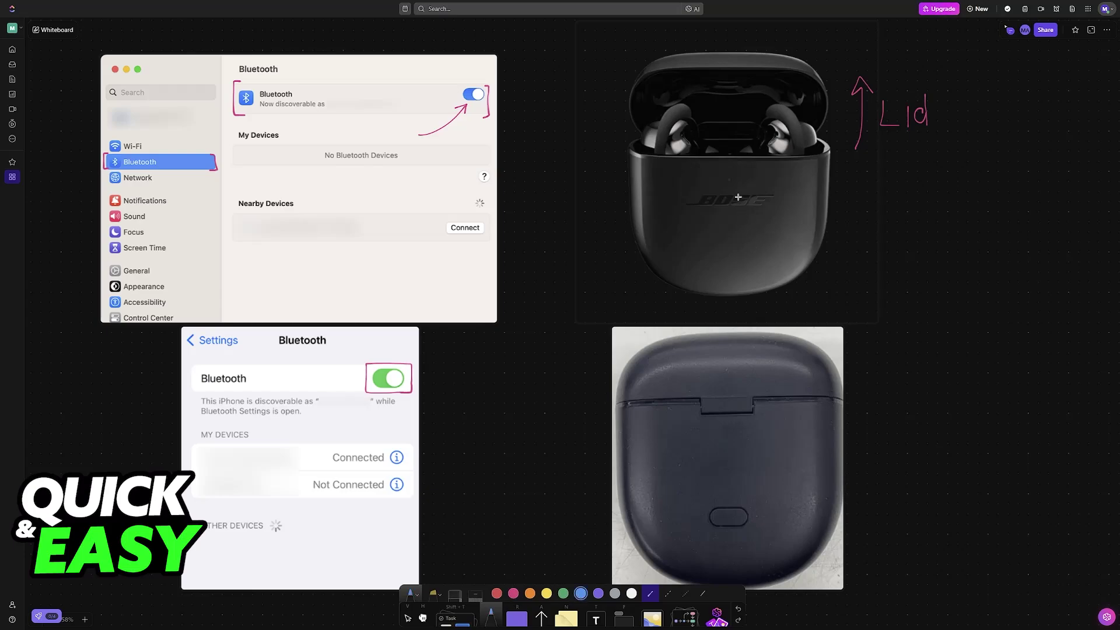
{"action": "key", "text": "ctrl+z"}
{"action": "left_click_drag", "start_coordinate": [740, 184], "coordinate": [746, 168]}
{"action": "mouse_move", "coordinate": [733, 167]}
{"action": "left_mouse_down"}
{"action": "mouse_move", "coordinate": [711, 170]}
{"action": "mouse_move", "coordinate": [720, 246]}
{"action": "mouse_move", "coordinate": [743, 247]}
{"action": "mouse_move", "coordinate": [753, 229]}
{"action": "mouse_move", "coordinate": [758, 247]}
{"action": "left_mouse_up"}
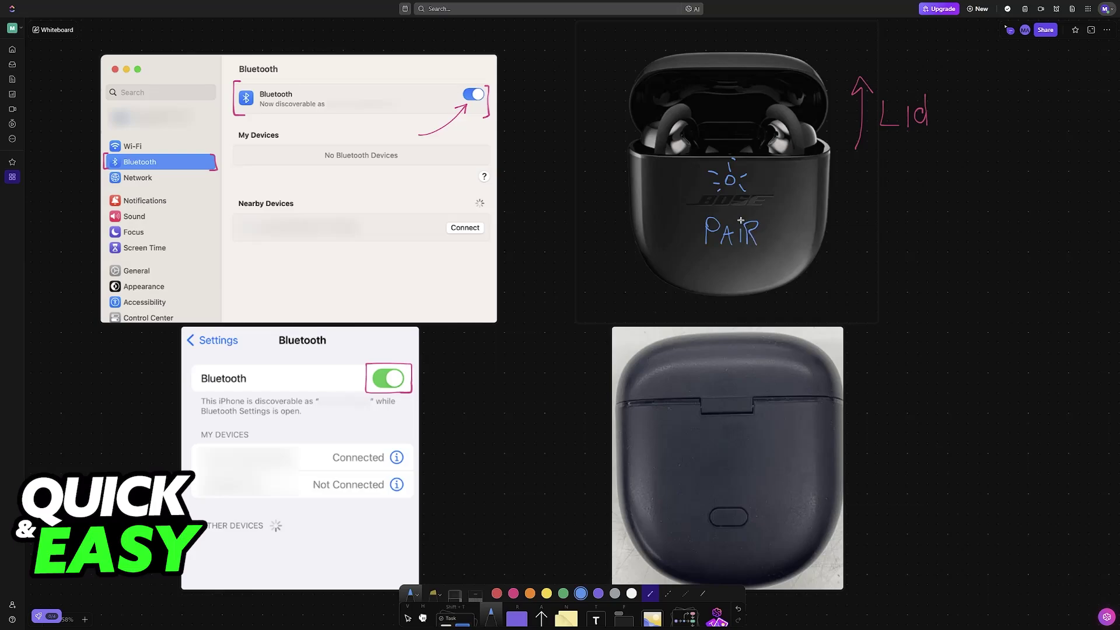
- Box the closed case's button in pink and arrow it to PAIR
{"action": "left_click", "coordinate": [515, 595]}
{"action": "mouse_move", "coordinate": [721, 528]}
{"action": "left_mouse_down"}
{"action": "mouse_move", "coordinate": [759, 500]}
{"action": "mouse_move", "coordinate": [716, 538]}
{"action": "left_mouse_up"}
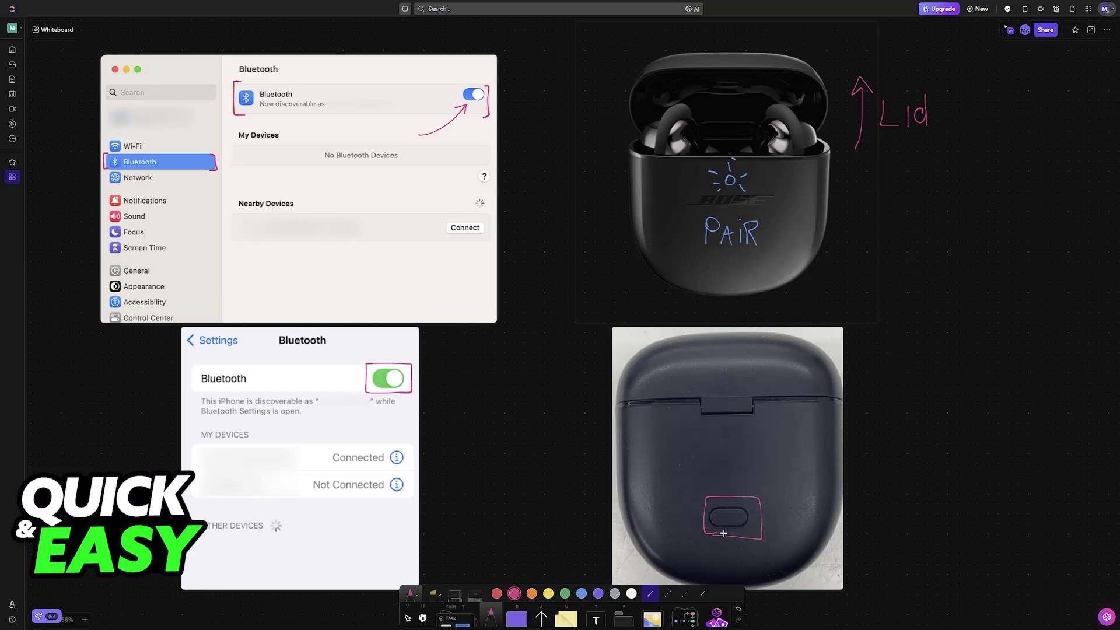
{"action": "mouse_move", "coordinate": [736, 496]}
{"action": "left_mouse_down"}
{"action": "mouse_move", "coordinate": [742, 263]}
{"action": "mouse_move", "coordinate": [749, 277]}
{"action": "mouse_move", "coordinate": [690, 257]}
{"action": "mouse_move", "coordinate": [690, 209]}
{"action": "mouse_move", "coordinate": [779, 210]}
{"action": "mouse_move", "coordinate": [728, 252]}
{"action": "mouse_move", "coordinate": [744, 255]}
{"action": "mouse_move", "coordinate": [415, 539]}
{"action": "mouse_move", "coordinate": [432, 528]}
{"action": "left_mouse_up"}
- Arrow PAIR to the Mac's Connect and handwrite an underlined 'Bose' near Other Devices
{"action": "mouse_move", "coordinate": [688, 238]}
{"action": "left_mouse_down"}
{"action": "mouse_move", "coordinate": [501, 239]}
{"action": "mouse_move", "coordinate": [512, 230]}
{"action": "left_mouse_up"}
{"action": "mouse_move", "coordinate": [500, 238]}
{"action": "left_mouse_down"}
{"action": "mouse_move", "coordinate": [505, 250]}
{"action": "mouse_move", "coordinate": [442, 237]}
{"action": "mouse_move", "coordinate": [444, 221]}
{"action": "mouse_move", "coordinate": [487, 237]}
{"action": "left_mouse_up"}
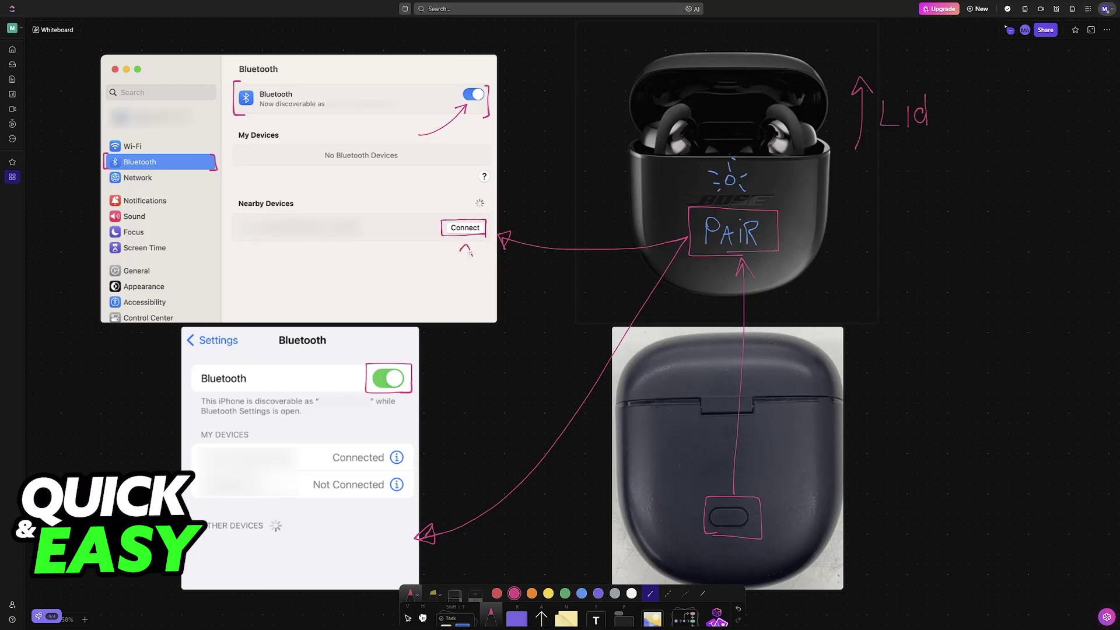
{"action": "mouse_move", "coordinate": [207, 543]}
{"action": "left_mouse_down"}
{"action": "mouse_move", "coordinate": [212, 565]}
{"action": "mouse_move", "coordinate": [271, 560]}
{"action": "left_mouse_up"}
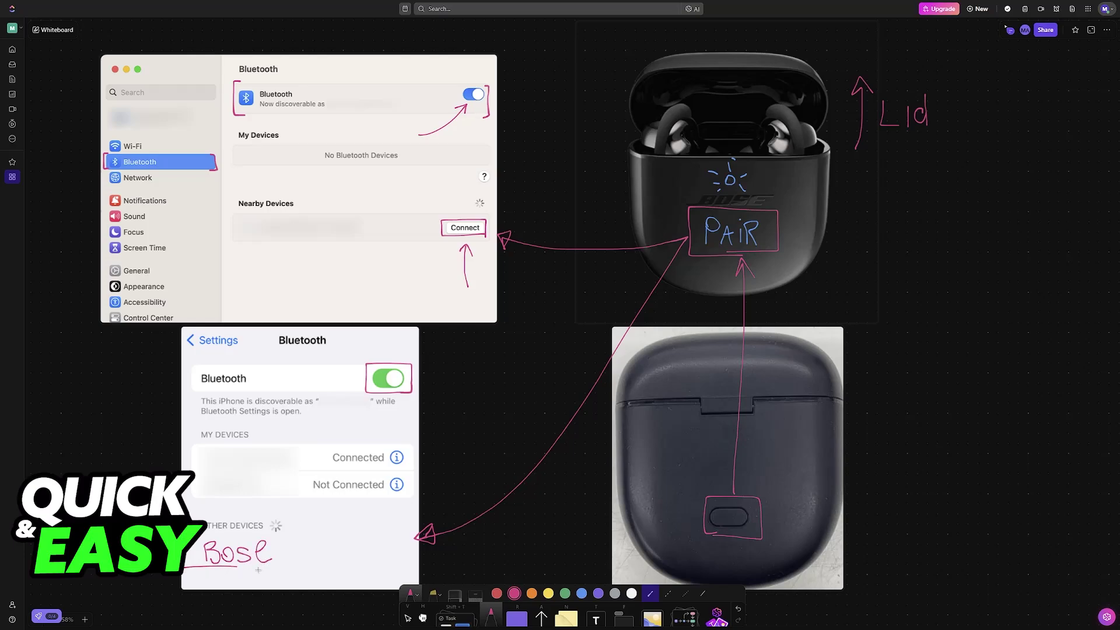
{"action": "left_click_drag", "start_coordinate": [186, 569], "coordinate": [261, 569]}
- Sketch a speaker icon with sound-wave arcs beside the iPhone panel
{"action": "mouse_move", "coordinate": [469, 392]}
{"action": "left_mouse_down"}
{"action": "mouse_move", "coordinate": [455, 391]}
{"action": "mouse_move", "coordinate": [456, 373]}
{"action": "mouse_move", "coordinate": [483, 348]}
{"action": "mouse_move", "coordinate": [487, 412]}
{"action": "mouse_move", "coordinate": [468, 394]}
{"action": "mouse_move", "coordinate": [497, 408]}
{"action": "left_mouse_up"}
{"action": "left_click_drag", "start_coordinate": [503, 361], "coordinate": [511, 410]}
{"action": "left_click_drag", "start_coordinate": [513, 331], "coordinate": [520, 422]}
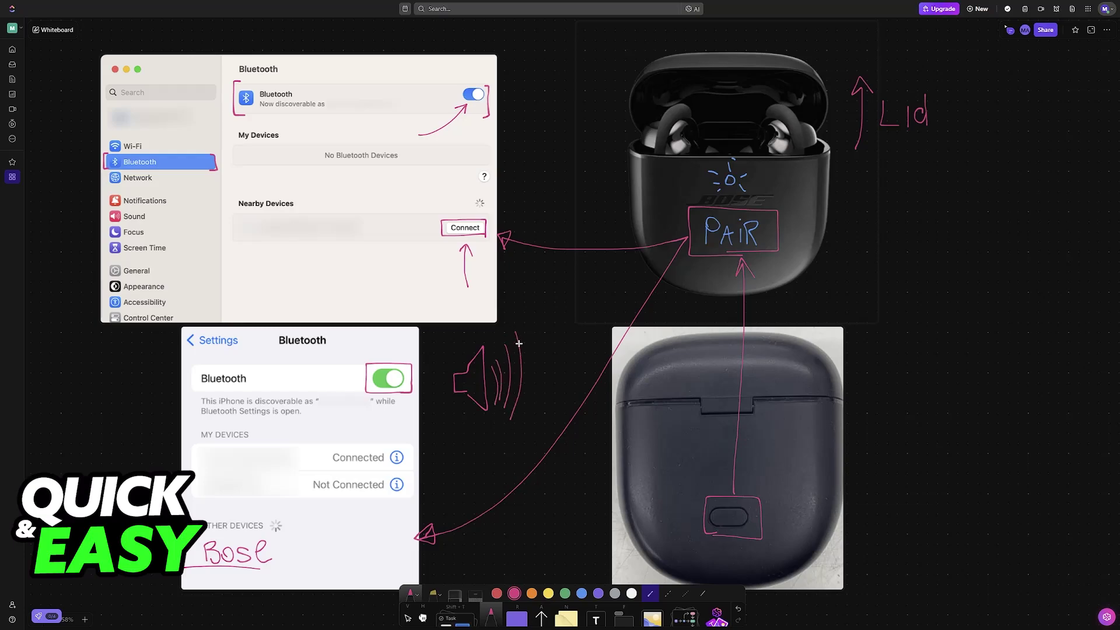
{"action": "left_click_drag", "start_coordinate": [520, 330], "coordinate": [526, 428]}
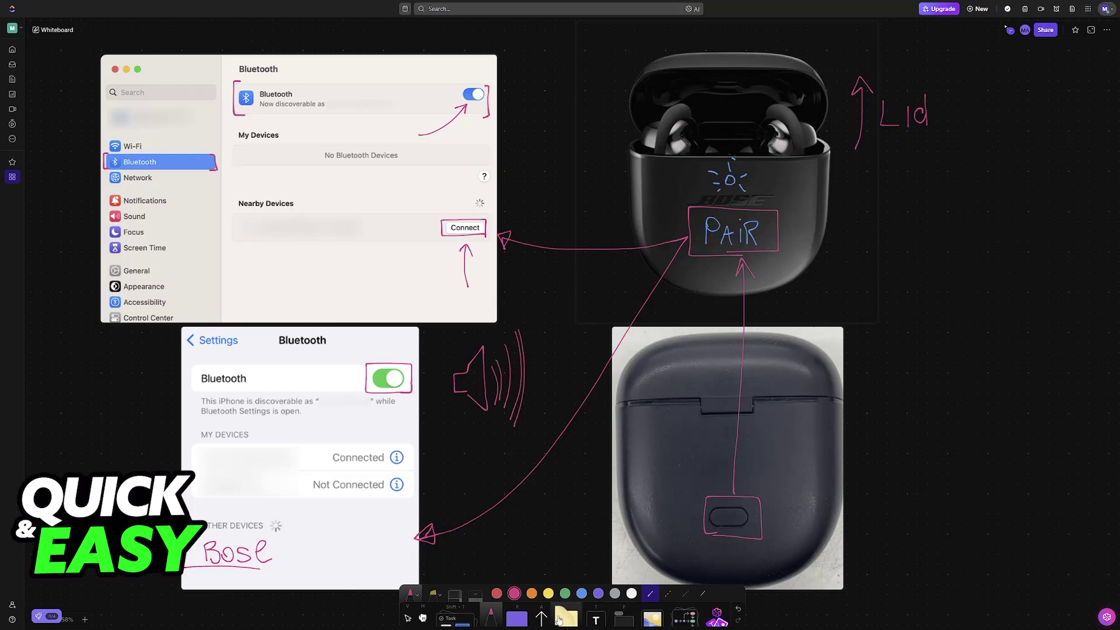
- Draw a green battery with charge bars beside the closed case, then circle its button in pink
{"action": "left_click", "coordinate": [564, 594]}
{"action": "mouse_move", "coordinate": [915, 452]}
{"action": "left_mouse_down"}
{"action": "mouse_move", "coordinate": [876, 452]}
{"action": "mouse_move", "coordinate": [876, 422]}
{"action": "left_mouse_up"}
{"action": "mouse_move", "coordinate": [875, 422]}
{"action": "left_mouse_down"}
{"action": "mouse_move", "coordinate": [920, 422]}
{"action": "mouse_move", "coordinate": [931, 449]}
{"action": "mouse_move", "coordinate": [884, 452]}
{"action": "mouse_move", "coordinate": [921, 436]}
{"action": "left_mouse_up"}
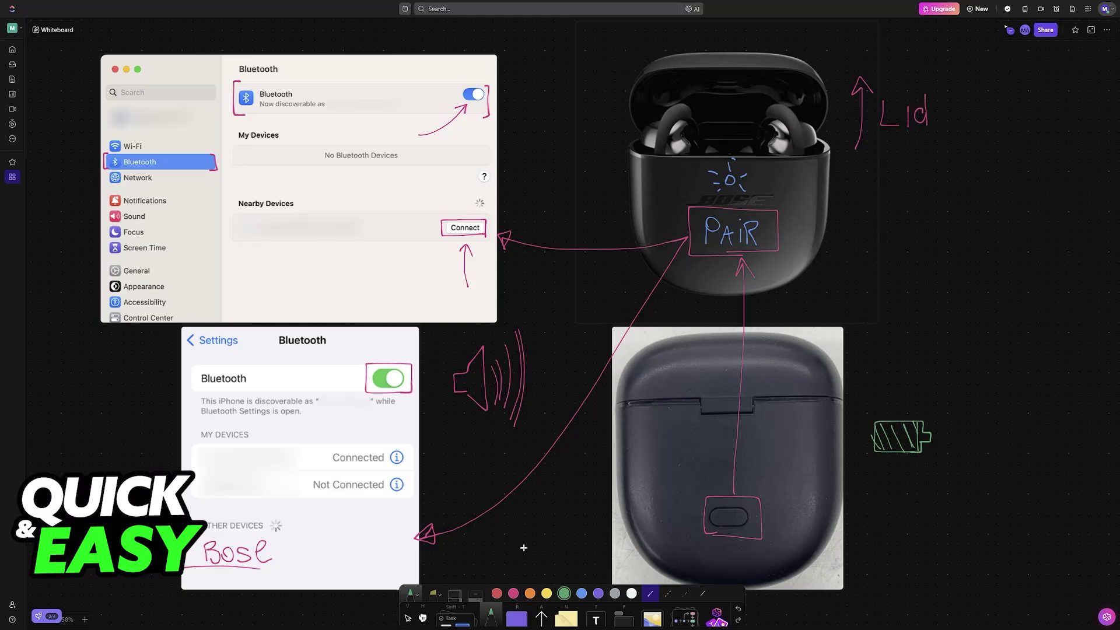
{"action": "left_click", "coordinate": [513, 593]}
{"action": "left_click_drag", "start_coordinate": [741, 520], "coordinate": [755, 538]}
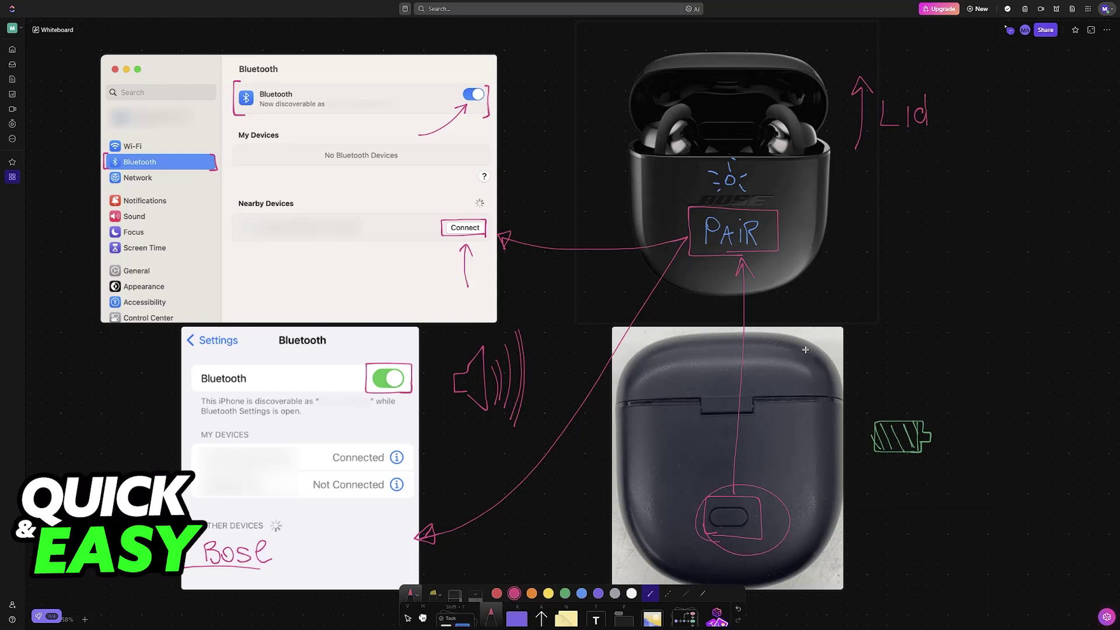